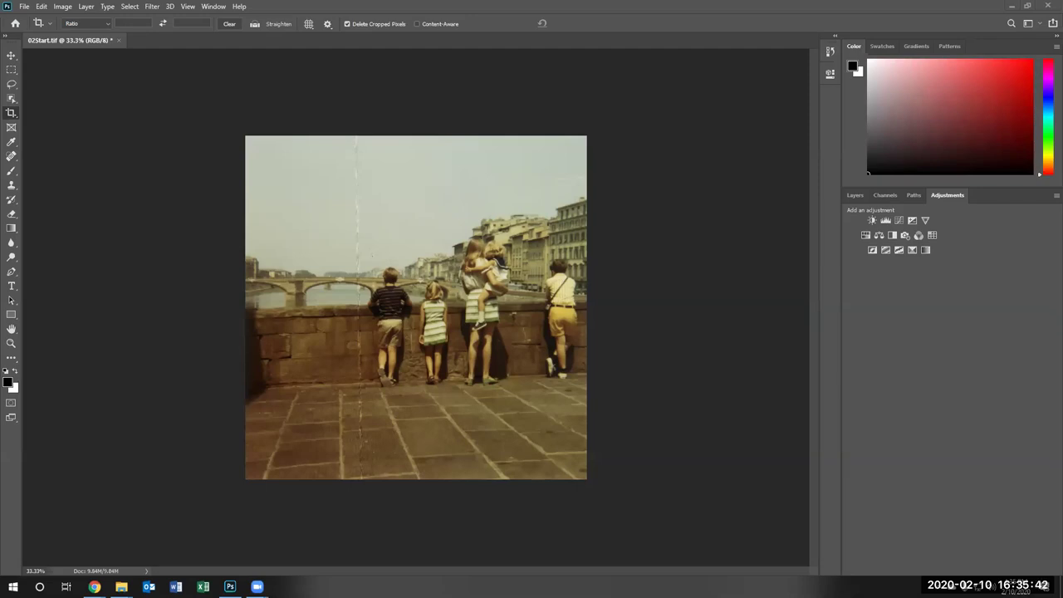
- Show the Layers panel with its single Background layer and zoom the photo to 48.8%
{"action": "left_click", "coordinate": [855, 196]}
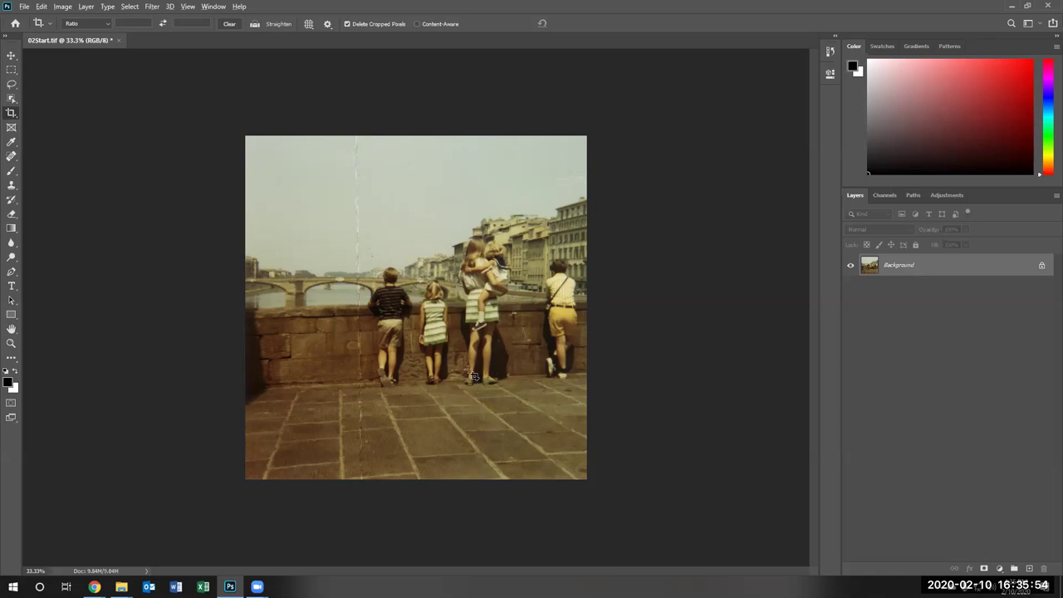
{"action": "scroll", "coordinate": [469, 371], "scroll_direction": "up", "scroll_amount": 3}
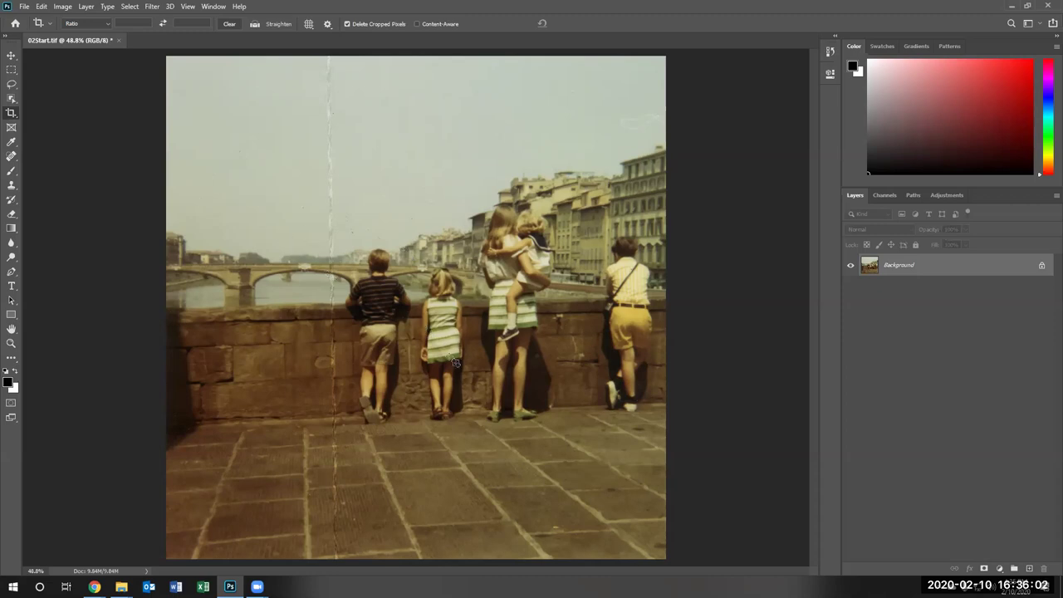
- Add a Levels adjustment layer and try its black, white and gray sliders, leaving midtones at 1.08
{"action": "left_click", "coordinate": [956, 196]}
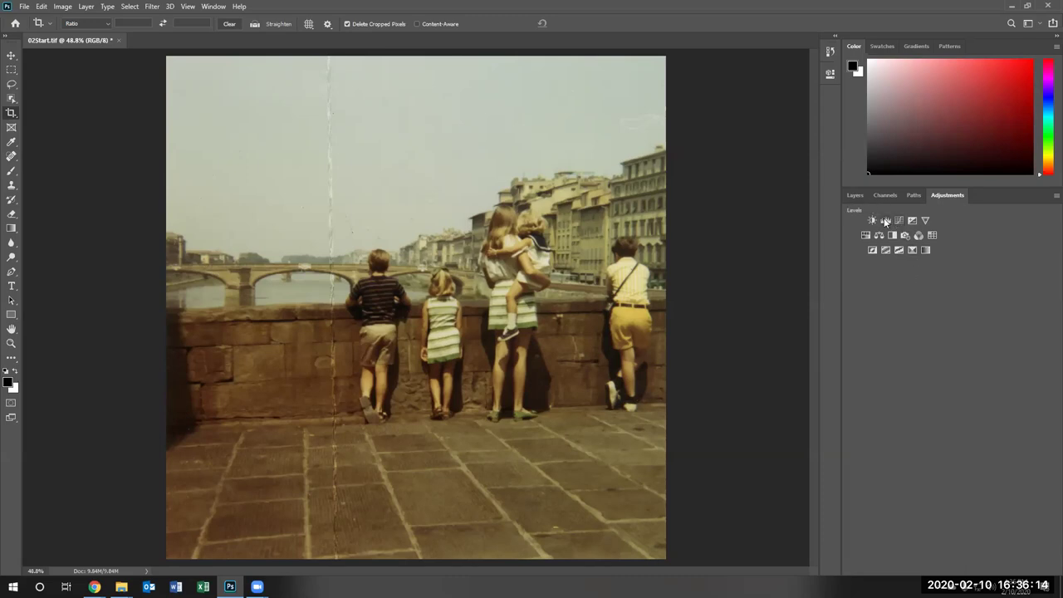
{"action": "left_click", "coordinate": [885, 221]}
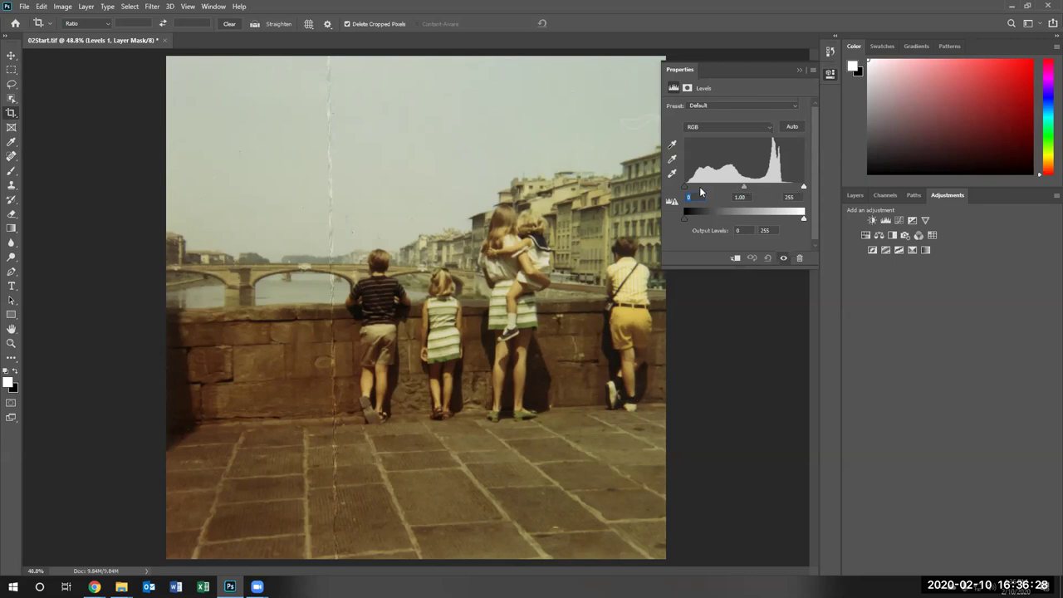
{"action": "mouse_move", "coordinate": [685, 187]}
{"action": "left_mouse_down"}
{"action": "mouse_move", "coordinate": [751, 191]}
{"action": "mouse_move", "coordinate": [676, 191]}
{"action": "mouse_move", "coordinate": [771, 196]}
{"action": "mouse_move", "coordinate": [682, 187]}
{"action": "left_mouse_up"}
{"action": "left_click_drag", "start_coordinate": [804, 189], "coordinate": [828, 197]}
{"action": "mouse_move", "coordinate": [748, 191]}
{"action": "left_mouse_down"}
{"action": "mouse_move", "coordinate": [789, 191]}
{"action": "mouse_move", "coordinate": [691, 191]}
{"action": "mouse_move", "coordinate": [744, 189]}
{"action": "left_mouse_up"}
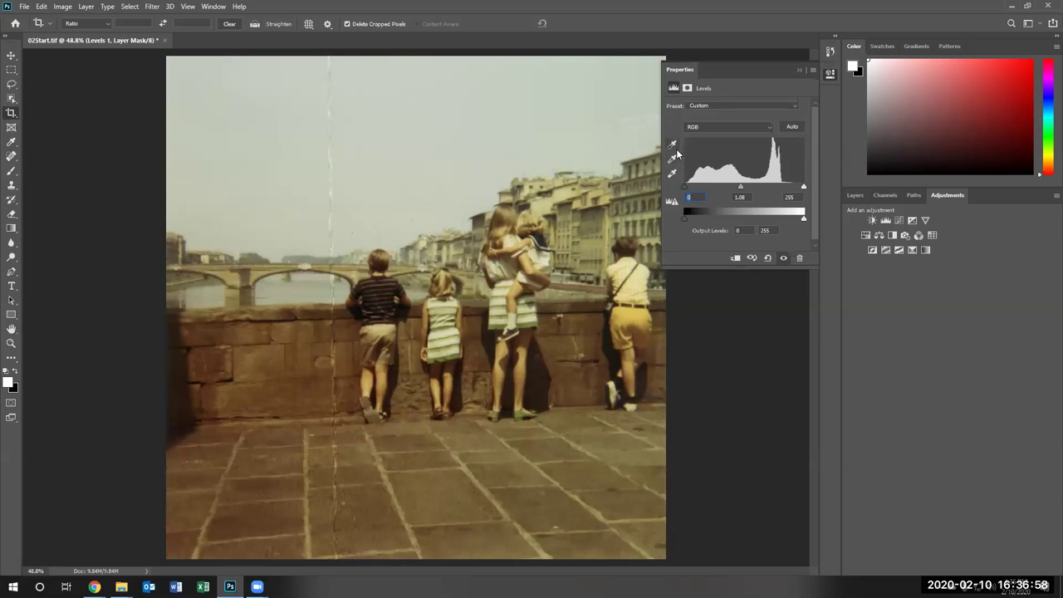
{"action": "left_click", "coordinate": [673, 174]}
- Sample the girl's white top with the Levels white-point eyedropper to neutralise the yellow cast
{"action": "left_click", "coordinate": [672, 173]}
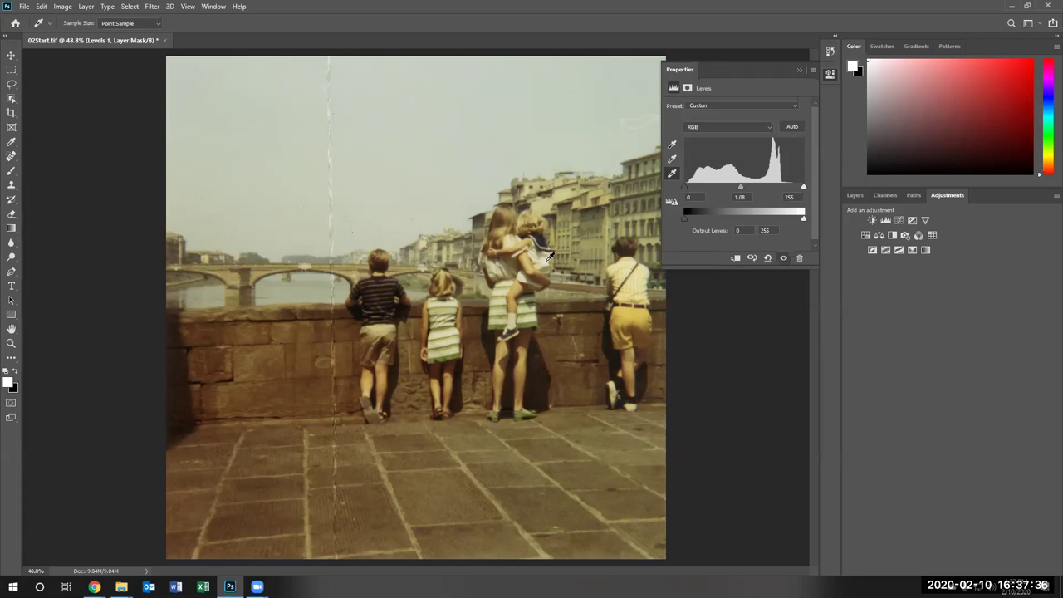
{"action": "left_click", "coordinate": [548, 256]}
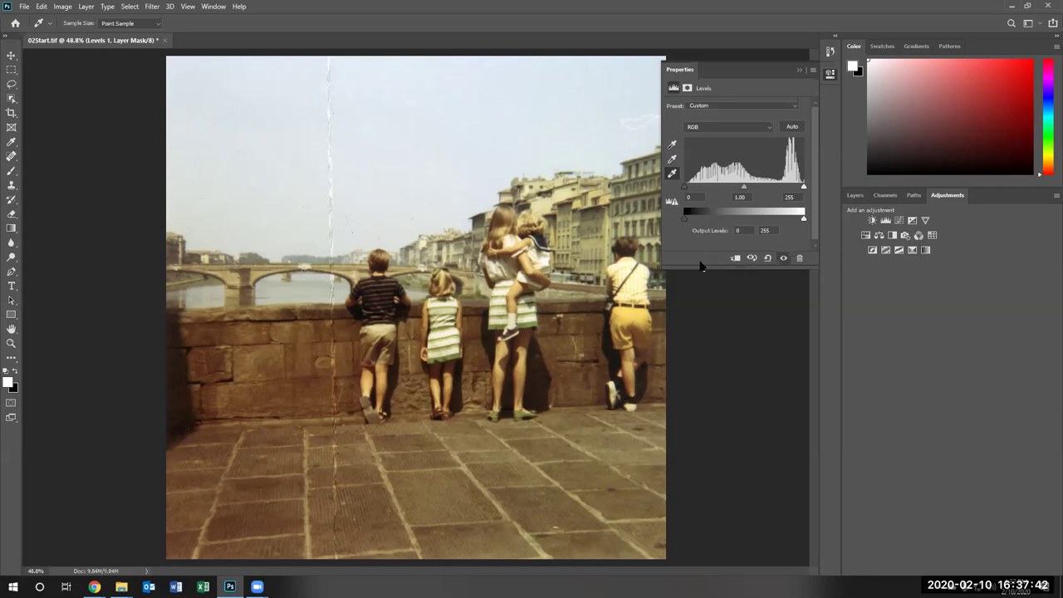
- Add Curves, Levels, Levels and a second Curves adjustment layer to the photo
{"action": "left_click", "coordinate": [899, 221]}
{"action": "key", "text": "c"}
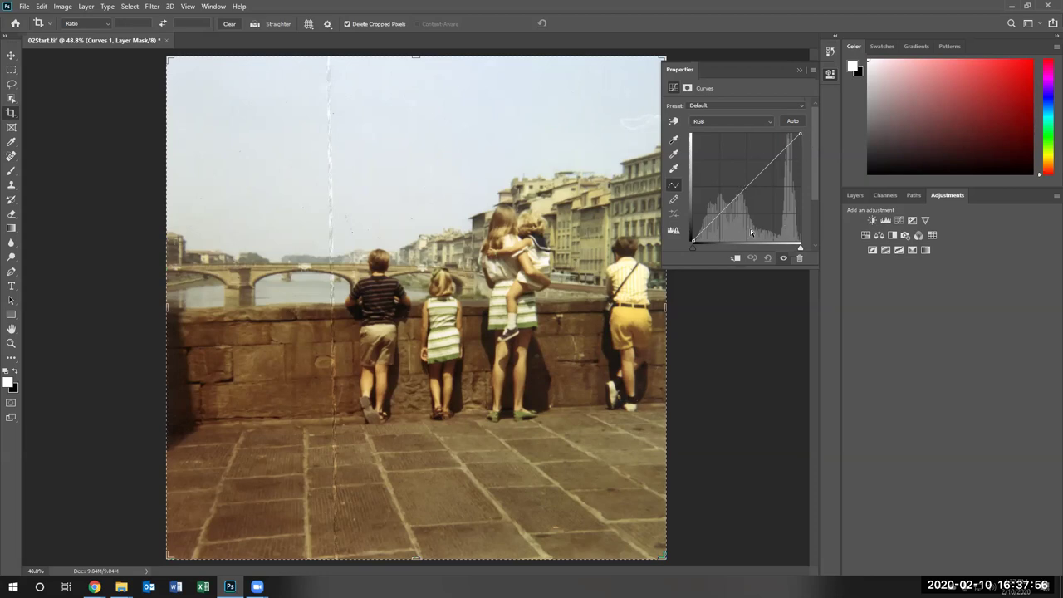
{"action": "left_click", "coordinate": [886, 220]}
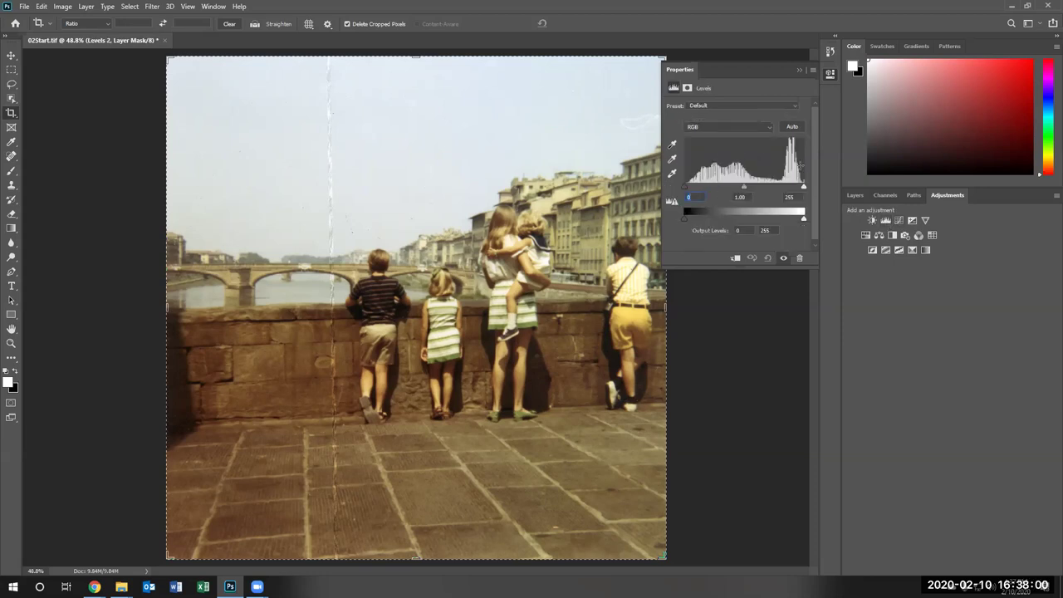
{"action": "left_click", "coordinate": [886, 220]}
{"action": "left_click", "coordinate": [899, 220]}
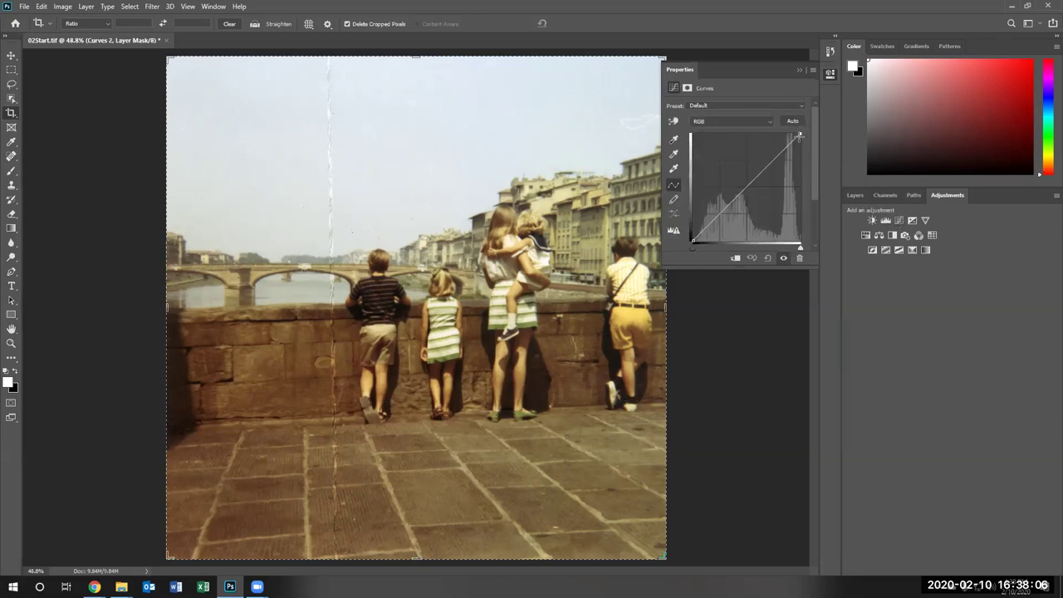
- Bend the Curves 2 curve, reset it straight, then sample the girl's white dress as white point
{"action": "mouse_move", "coordinate": [800, 134]}
{"action": "left_mouse_down"}
{"action": "mouse_move", "coordinate": [785, 143]}
{"action": "mouse_move", "coordinate": [789, 179]}
{"action": "mouse_move", "coordinate": [777, 152]}
{"action": "mouse_move", "coordinate": [801, 133]}
{"action": "left_mouse_up"}
{"action": "mouse_move", "coordinate": [695, 241]}
{"action": "left_mouse_down"}
{"action": "mouse_move", "coordinate": [738, 164]}
{"action": "mouse_move", "coordinate": [693, 241]}
{"action": "left_mouse_up"}
{"action": "left_click_drag", "start_coordinate": [746, 189], "coordinate": [726, 200]}
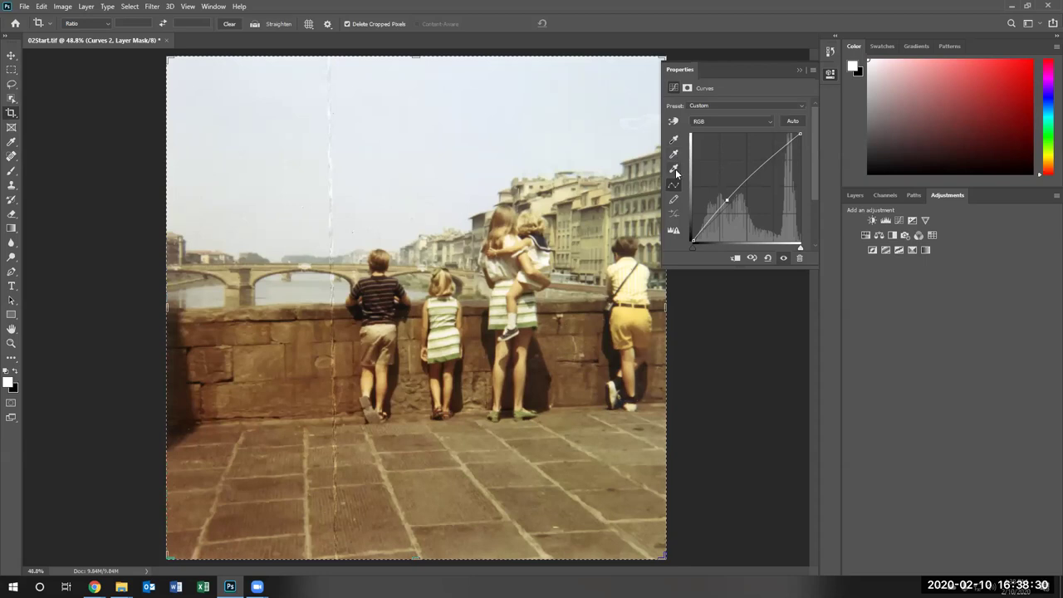
{"action": "left_click", "coordinate": [767, 257]}
{"action": "left_click", "coordinate": [673, 169]}
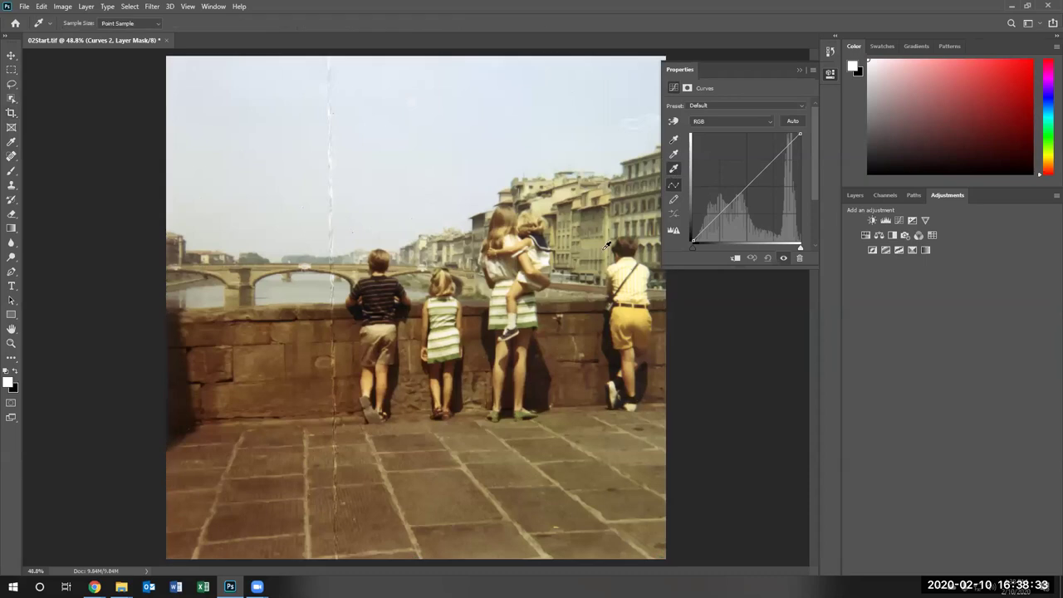
{"action": "left_click", "coordinate": [547, 256]}
- Delete the Curves 2 adjustment layer and confirm the deletion
{"action": "left_click", "coordinate": [800, 259]}
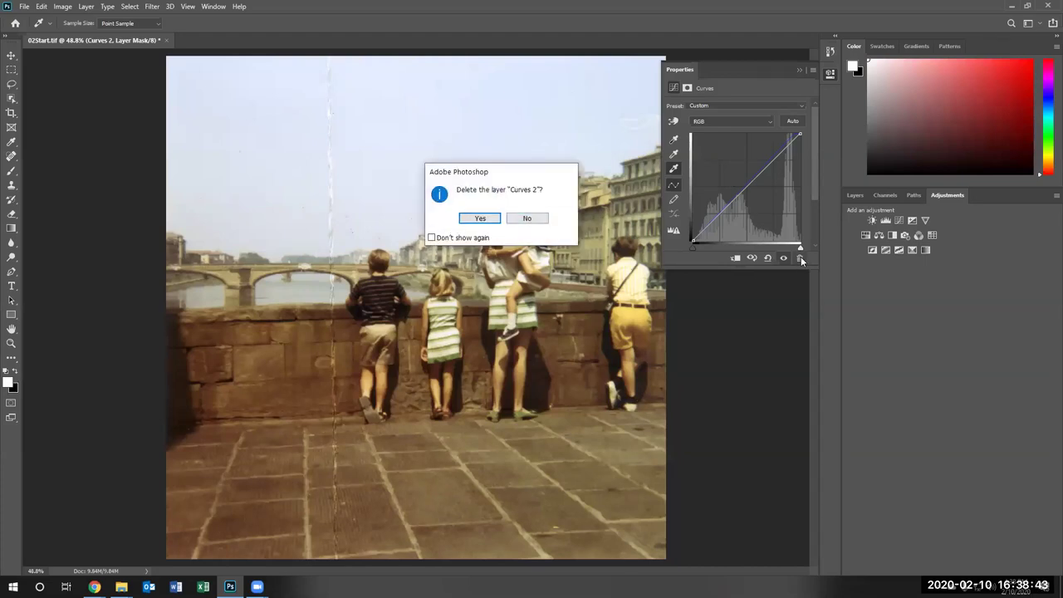
{"action": "left_click", "coordinate": [480, 218]}
{"action": "key", "text": "c"}
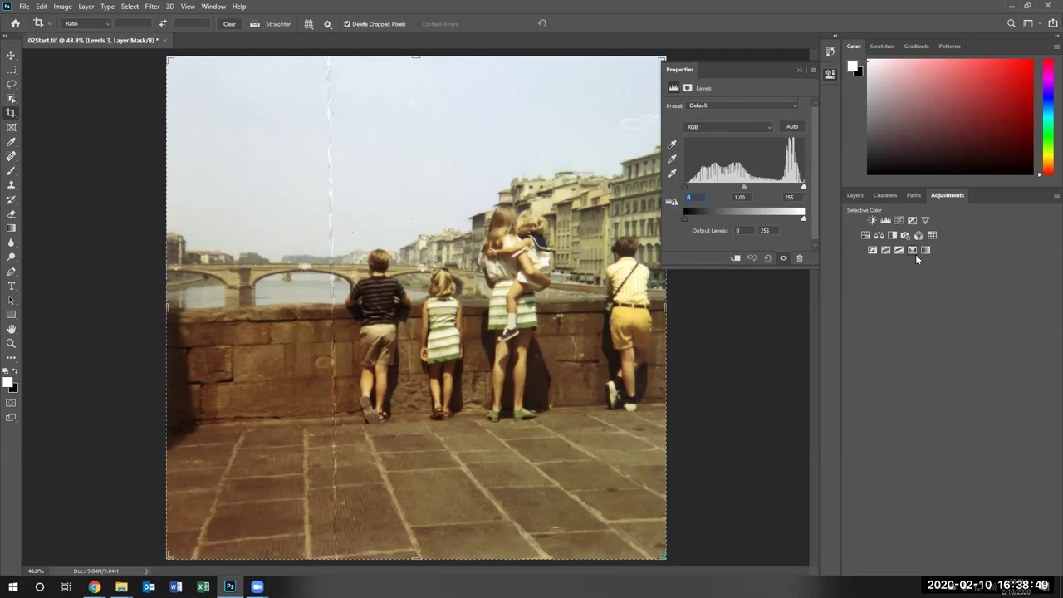
- Sample a white point from the image for Levels 3, then collapse the Properties panel
{"action": "left_click", "coordinate": [672, 176]}
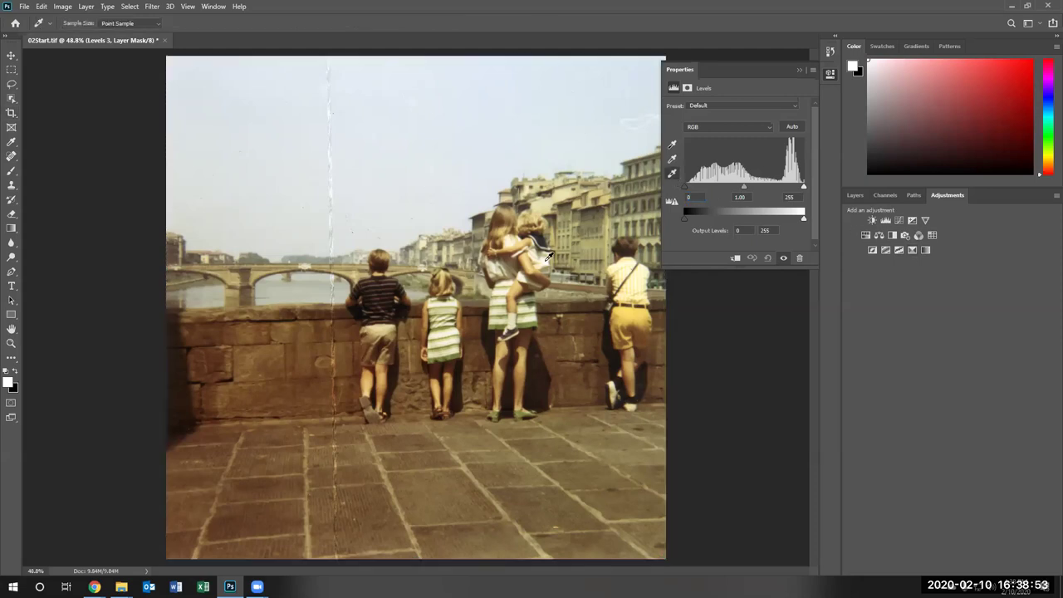
{"action": "left_click", "coordinate": [547, 259]}
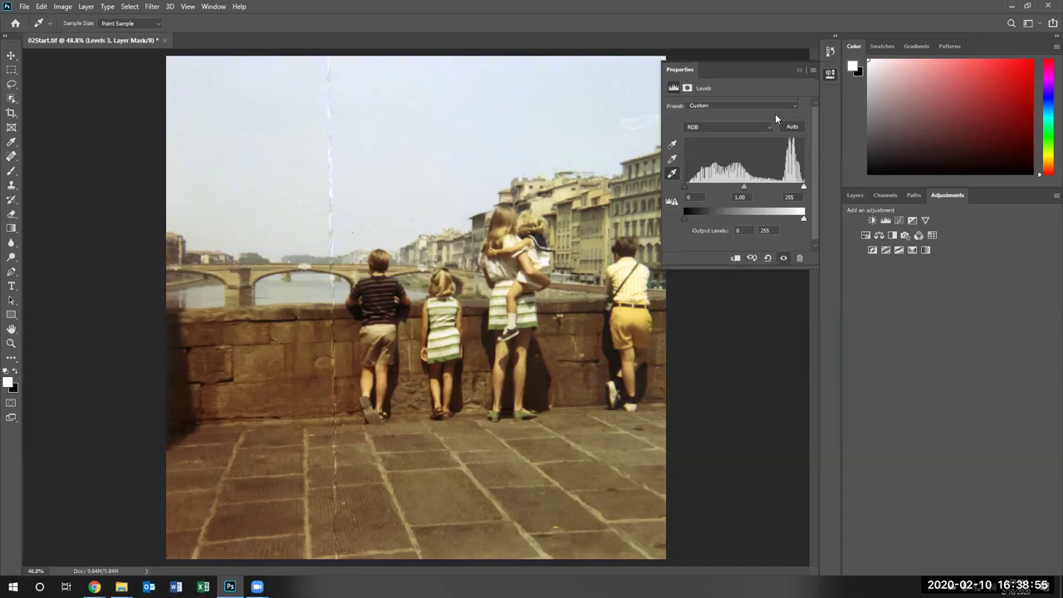
{"action": "left_click", "coordinate": [798, 71]}
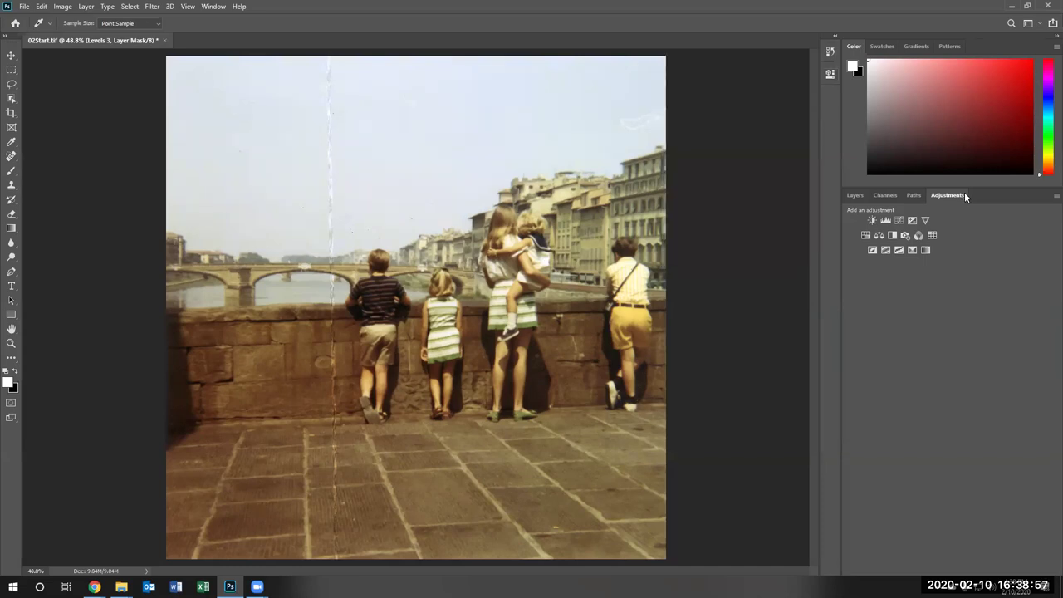
- Hide Levels 3, Levels 2, Curves 1 and Levels 1 to view the uncorrected photo
{"action": "left_click", "coordinate": [857, 195]}
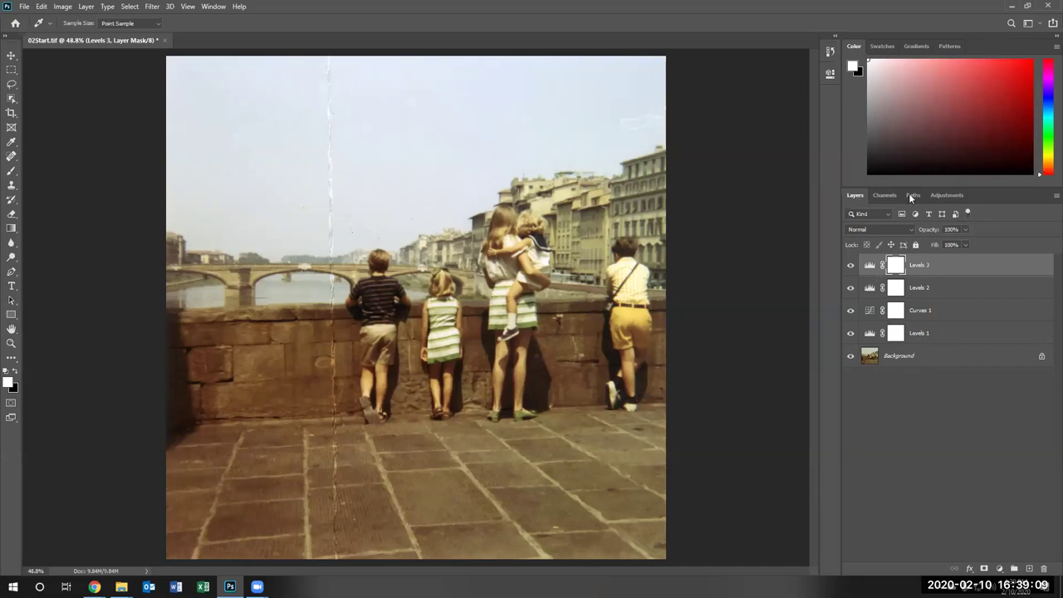
{"action": "left_click", "coordinate": [941, 194]}
{"action": "left_click", "coordinate": [858, 196]}
{"action": "left_click", "coordinate": [850, 265]}
{"action": "left_click_drag", "start_coordinate": [849, 291], "coordinate": [850, 310]}
{"action": "left_click", "coordinate": [850, 334]}
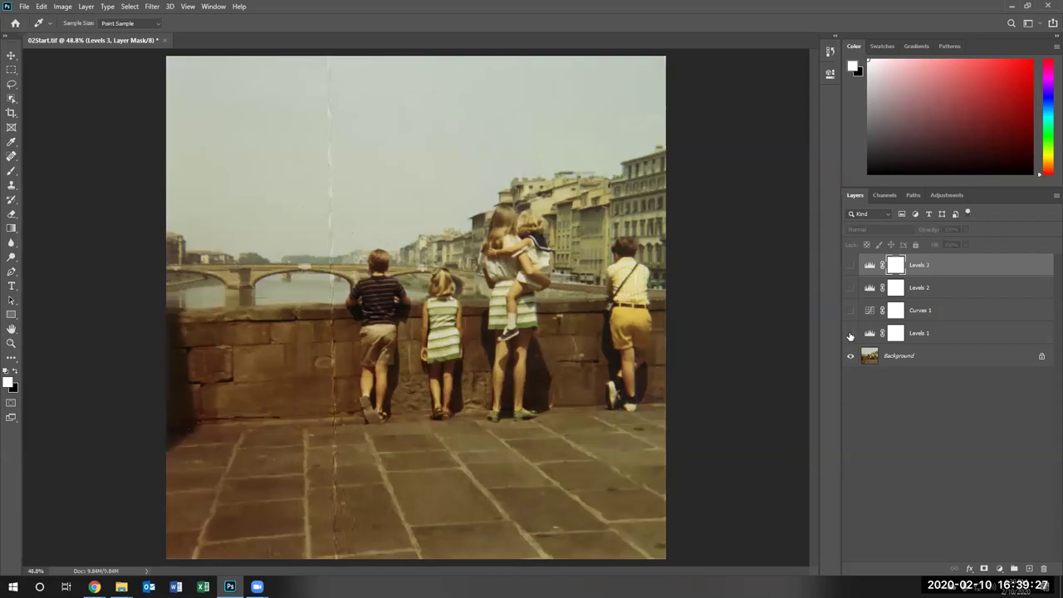
- Turn Levels 1, 2 and 3 back on, keep Curves 1 hidden, and select Levels 1
{"action": "mouse_move", "coordinate": [851, 312]}
{"action": "left_mouse_down"}
{"action": "mouse_move", "coordinate": [848, 276]}
{"action": "mouse_move", "coordinate": [851, 311]}
{"action": "left_mouse_up"}
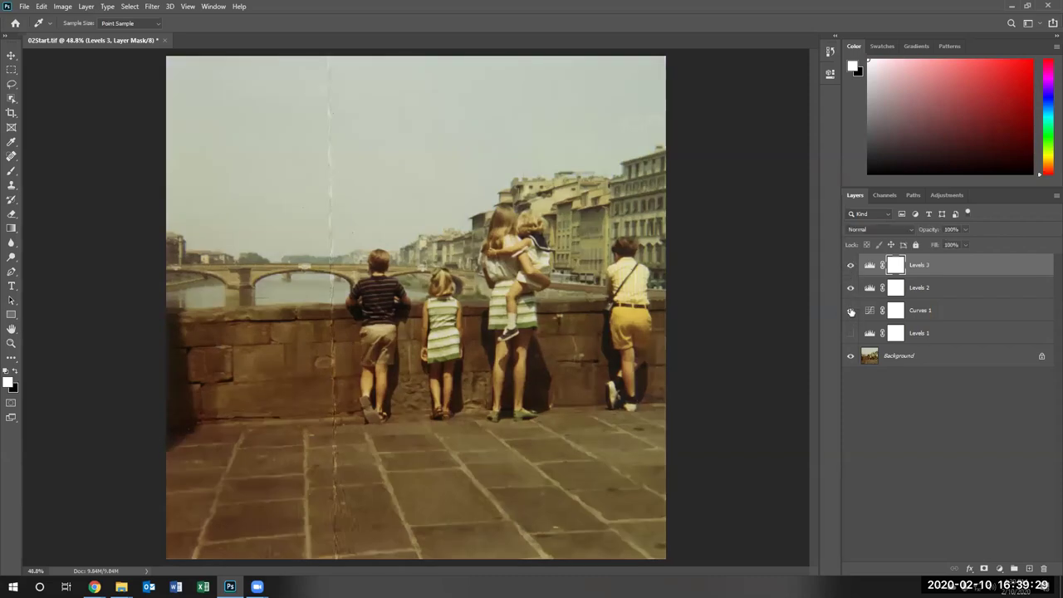
{"action": "left_click", "coordinate": [850, 310]}
{"action": "left_click", "coordinate": [851, 334]}
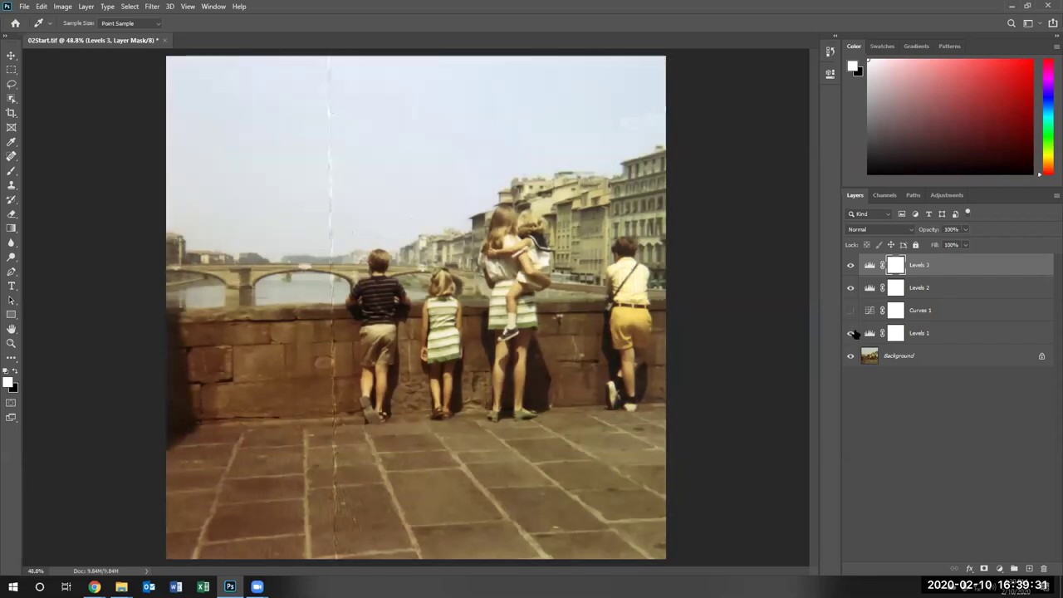
{"action": "key", "text": "c"}
{"action": "left_click", "coordinate": [951, 331]}
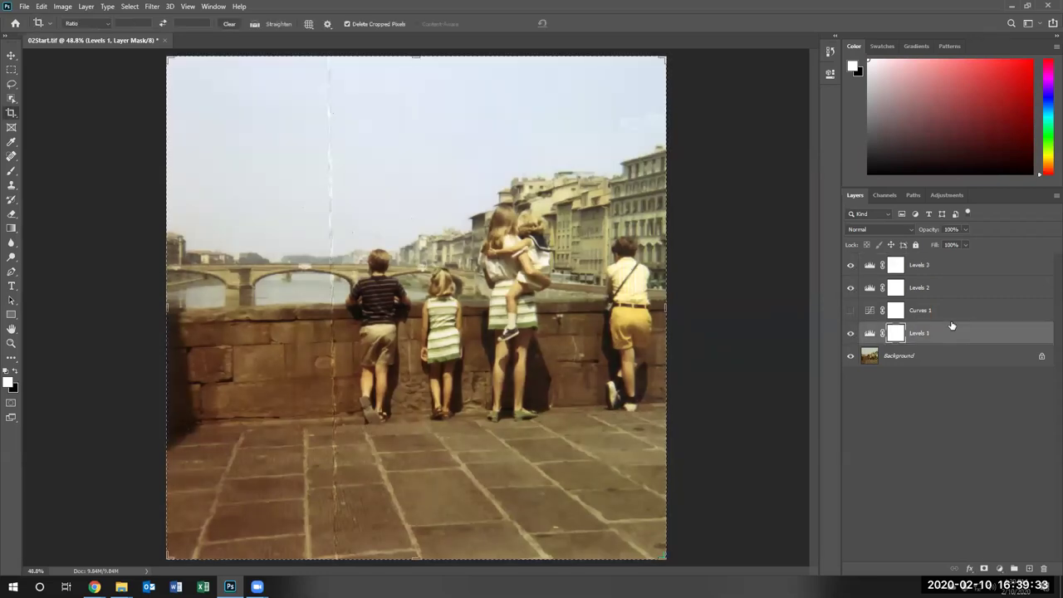
- Select Levels 1, 2 and 3 together and drag them to the Layers panel trash
{"action": "left_click", "coordinate": [953, 287], "text": "ctrl"}
{"action": "left_click", "coordinate": [950, 267], "text": "ctrl"}
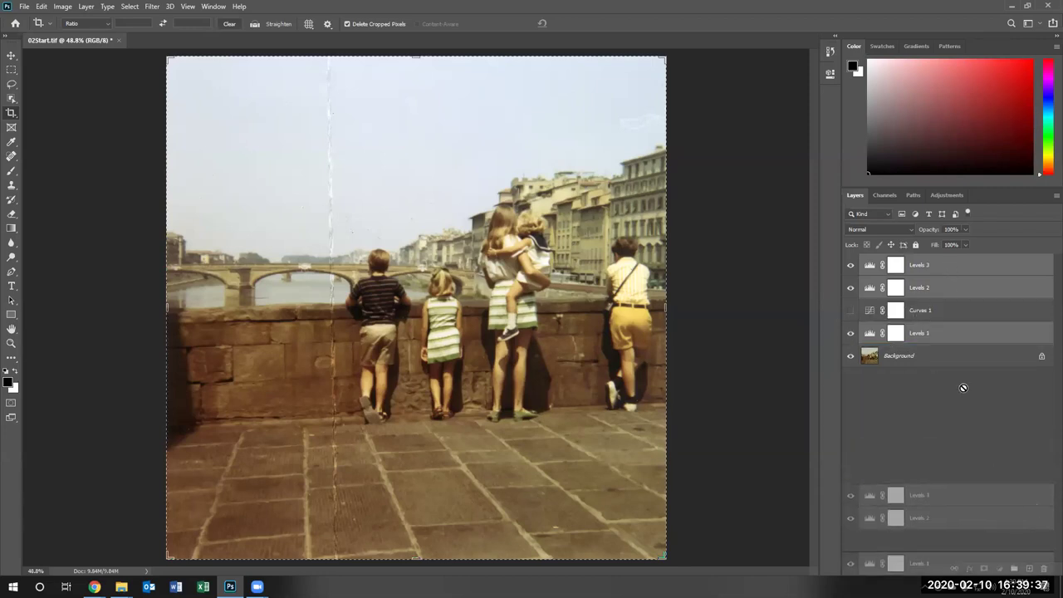
{"action": "left_click_drag", "start_coordinate": [943, 276], "coordinate": [1044, 568]}
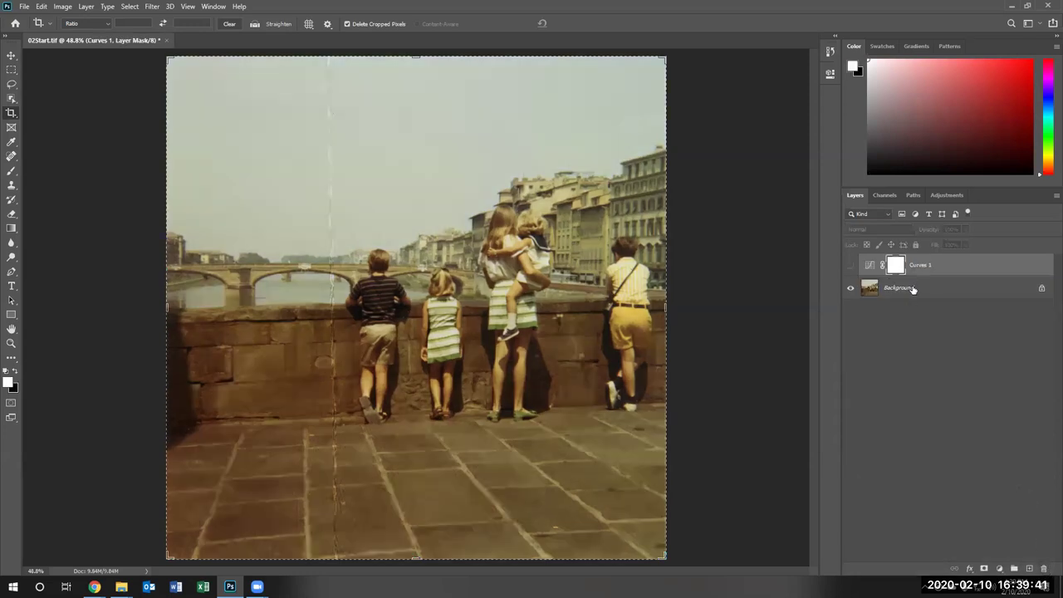
- Turn Curves 1 back on and set its white point by sampling the girl's white top
{"action": "double_click", "coordinate": [870, 266]}
{"action": "left_click", "coordinate": [851, 264]}
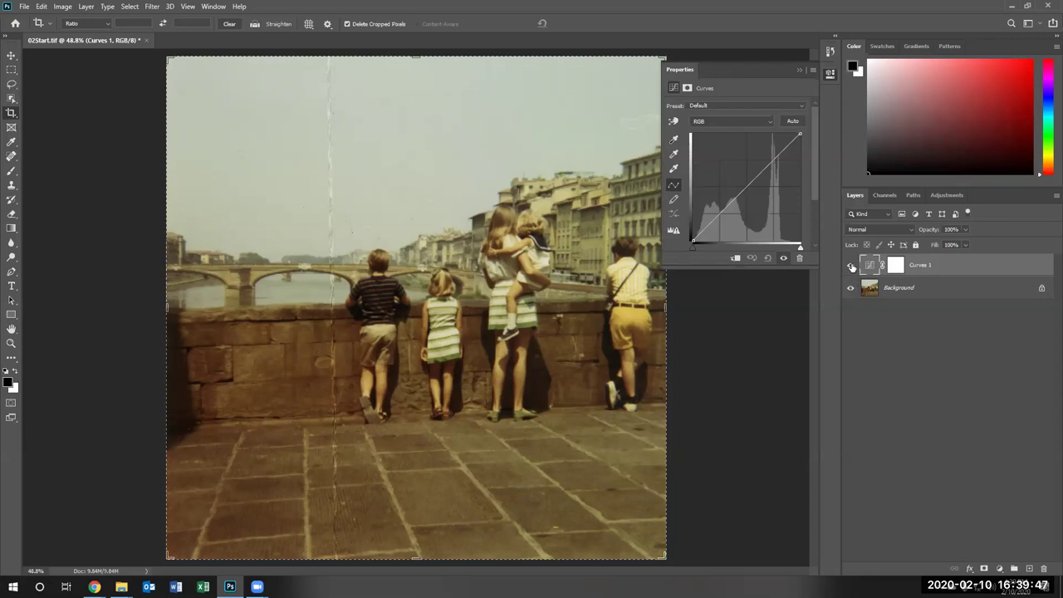
{"action": "left_click", "coordinate": [870, 268]}
{"action": "left_click", "coordinate": [674, 170]}
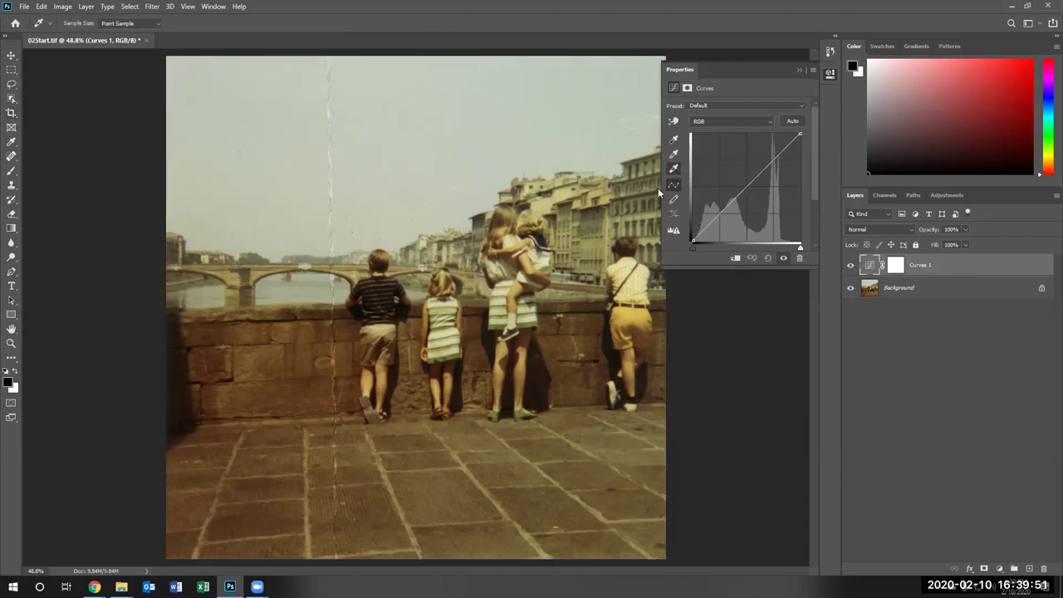
{"action": "left_click", "coordinate": [548, 255]}
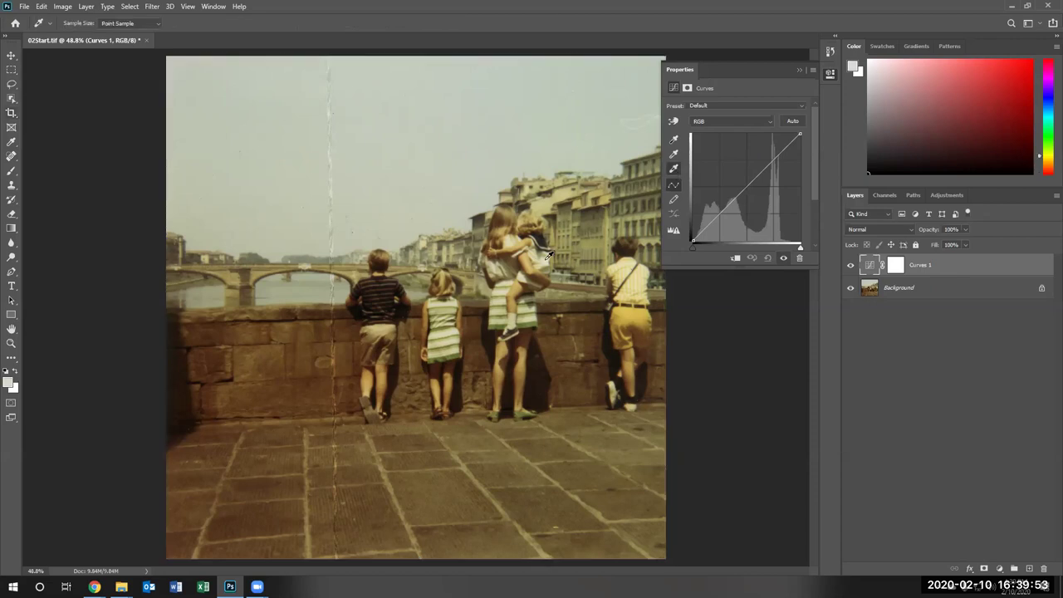